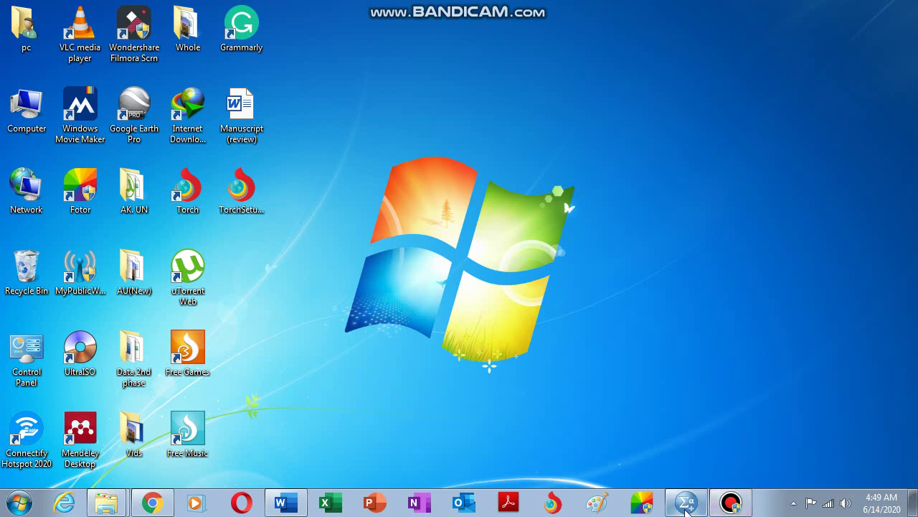
Step: Bring the SPSS Data Editor for Ph.sav to the front from the taskbar
left_click(686, 504)
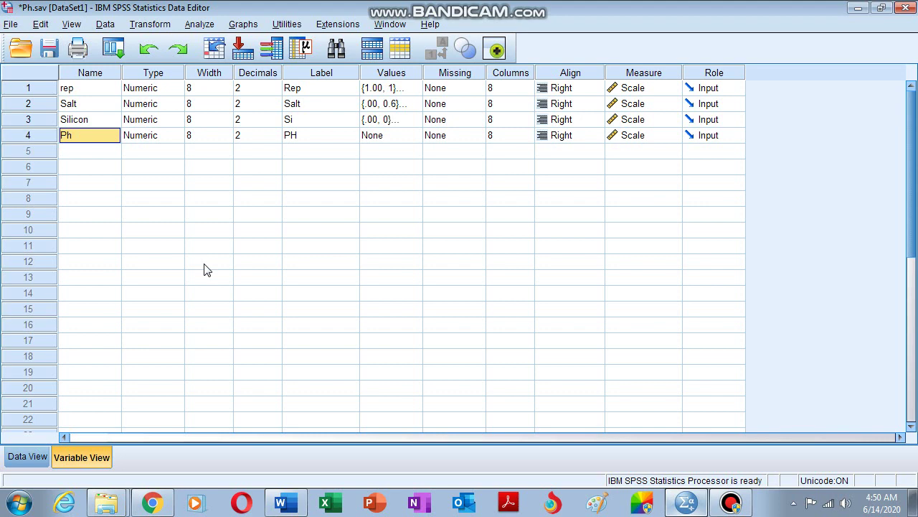
Step: Check the Salt and Ph variable rows, then open Salt's value labels (0.6, 1.6, 3, 4.8)
left_click(79, 108)
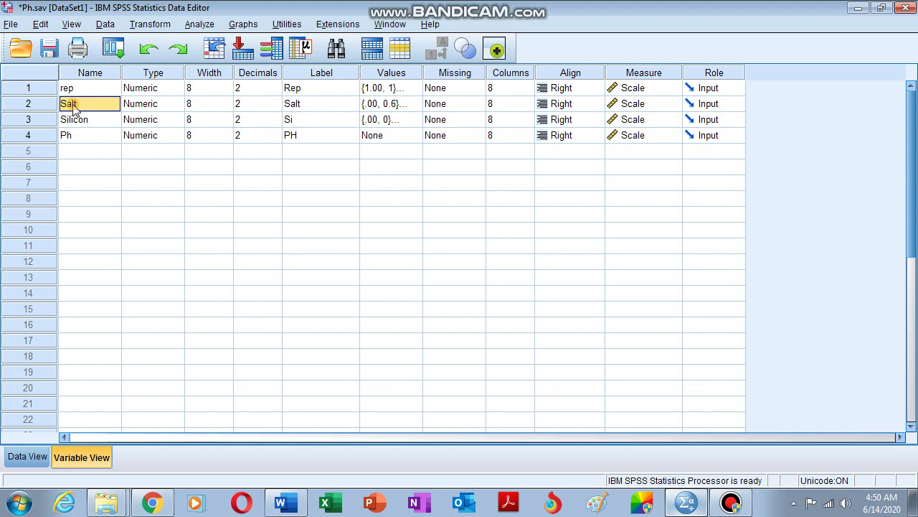
left_click(78, 136)
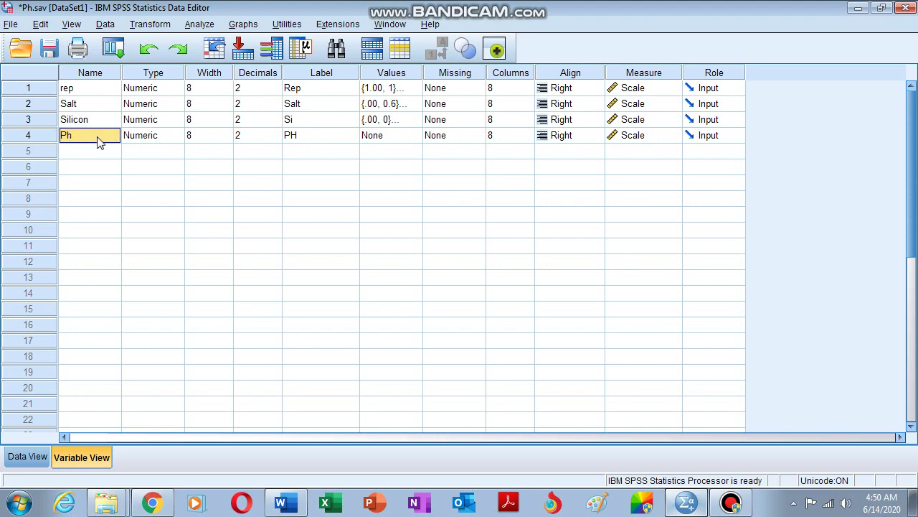
left_click(87, 107)
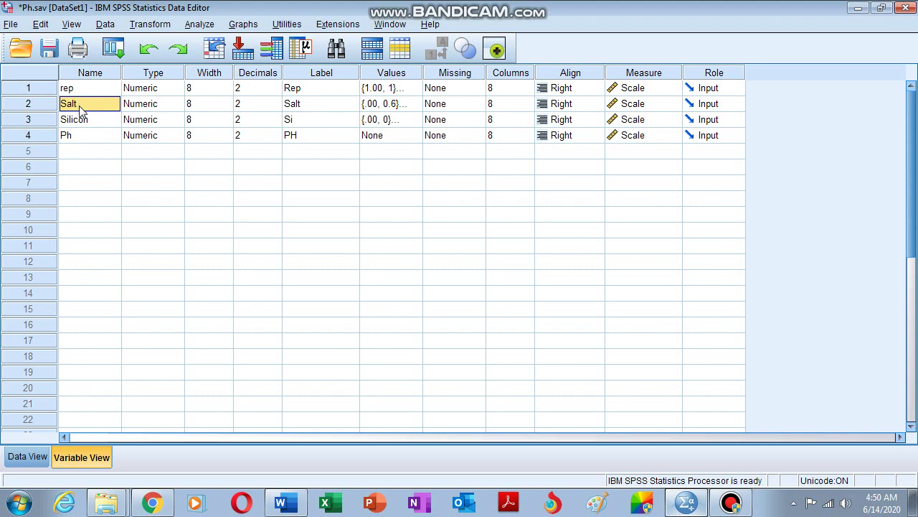
left_click(411, 106)
Step: Enter a demo value label for Salt, then delete it so the four labels stay unchanged
left_click(414, 105)
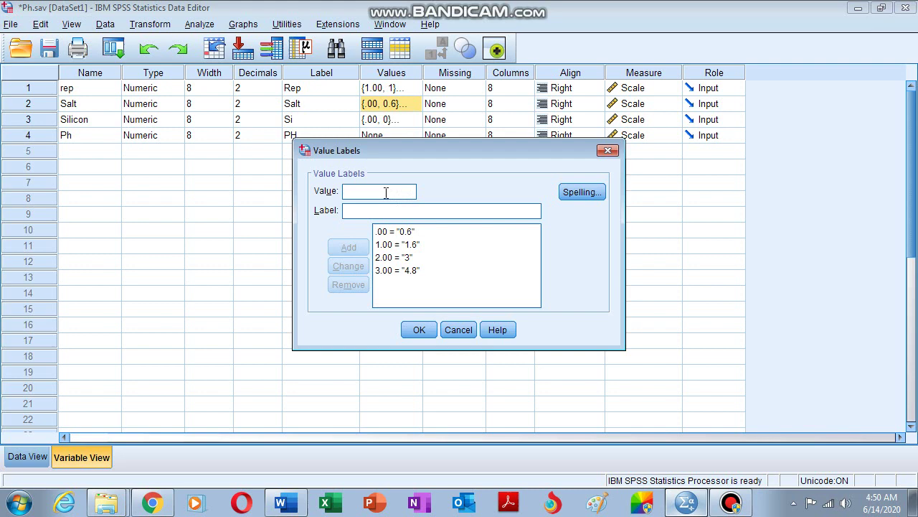
type("0")
type("0.6")
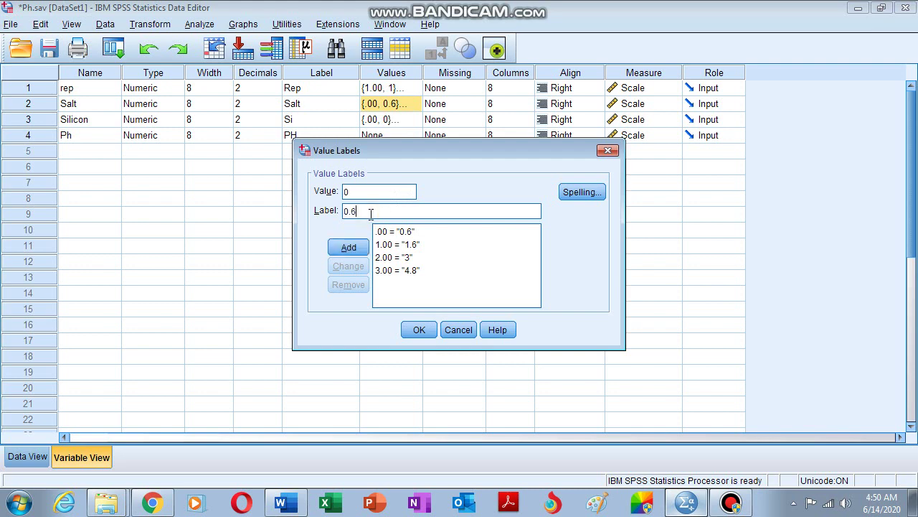
left_click_drag(362, 211, 342, 210)
left_click(361, 211)
key("BackSpace")
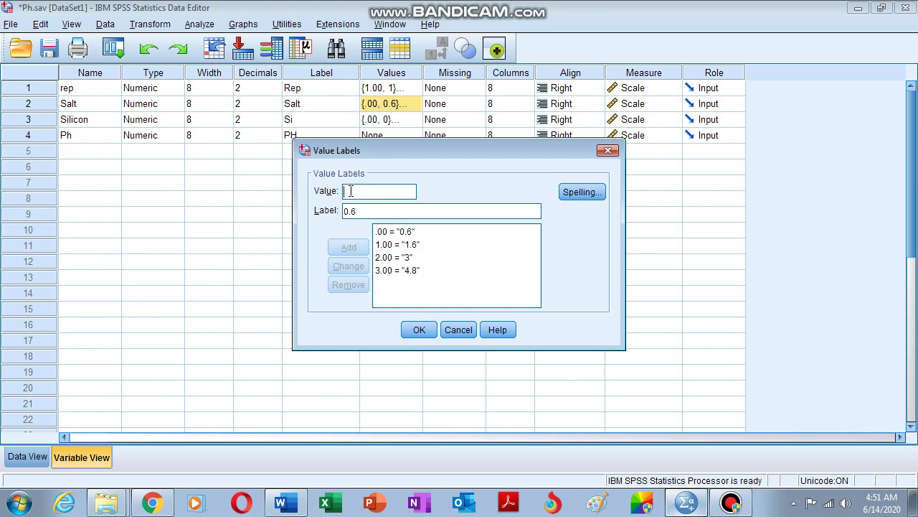
key("BackSpace")
key("BackSpace")
key("BackSpace")
Step: Close the Value Labels, review the Salt and Ph variable entries, and switch to Data View
left_click(419, 330)
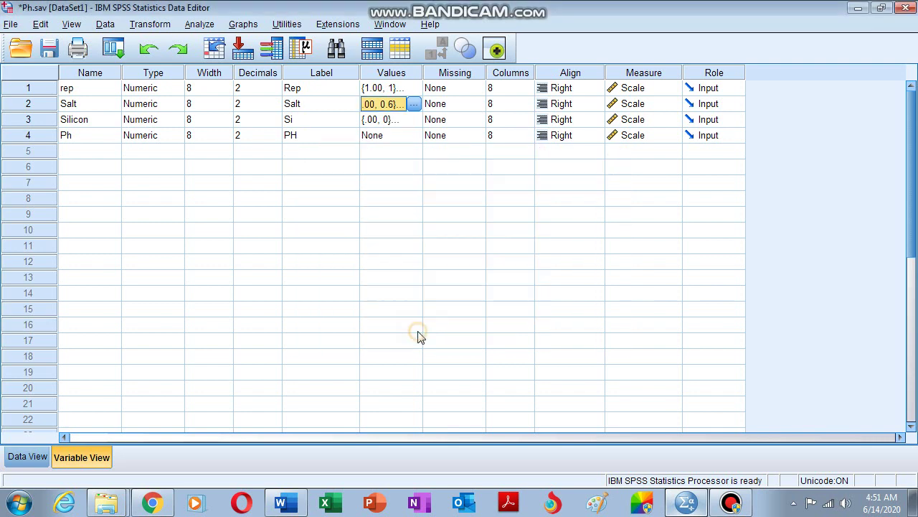
left_click(394, 123)
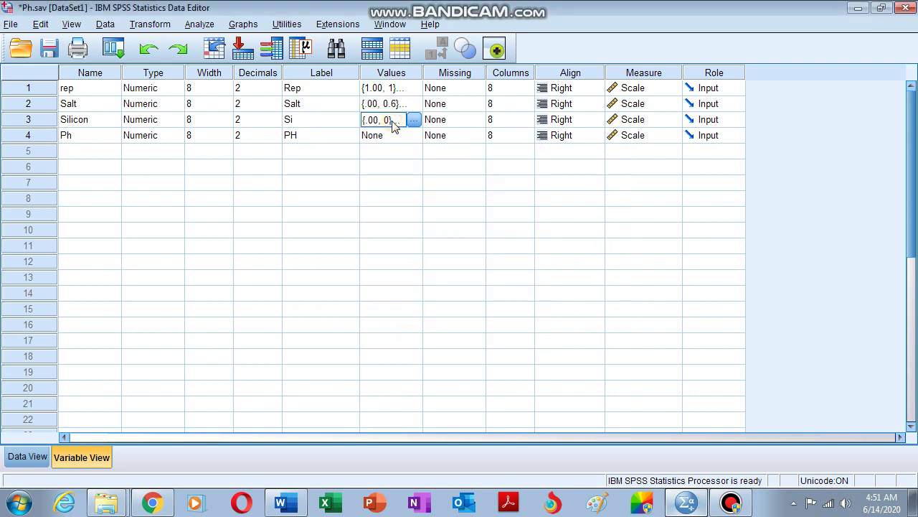
left_click(409, 104)
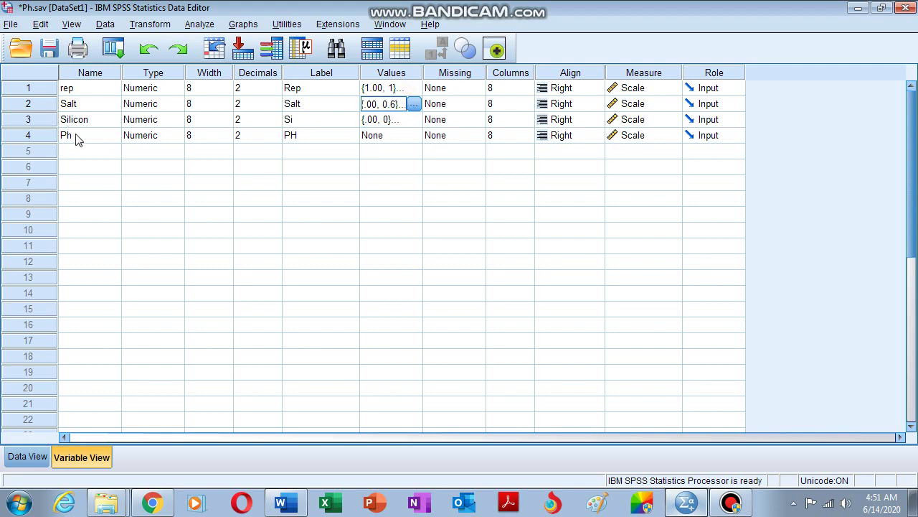
left_click(79, 108)
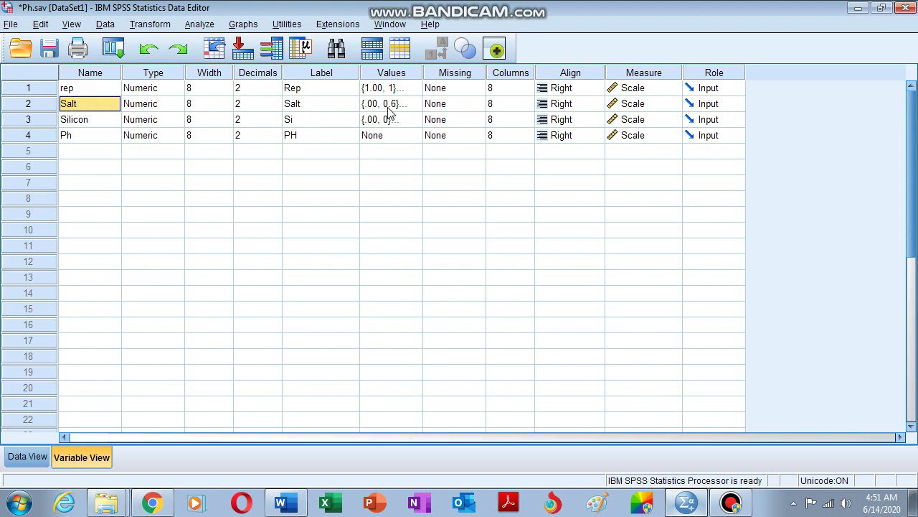
left_click(85, 138)
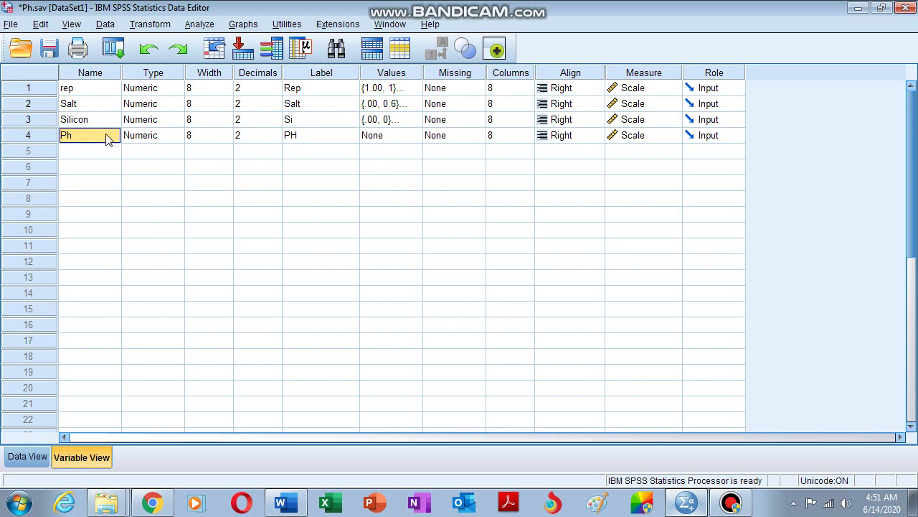
left_click(388, 137)
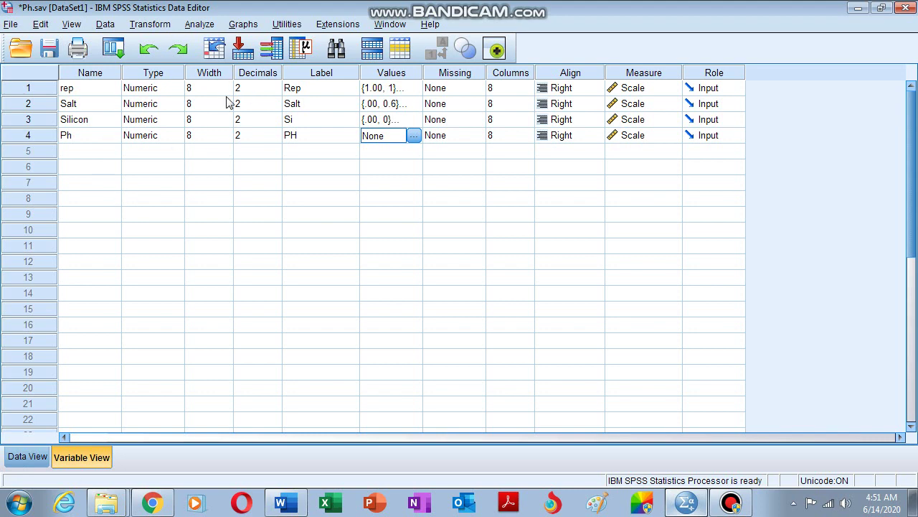
left_click(29, 457)
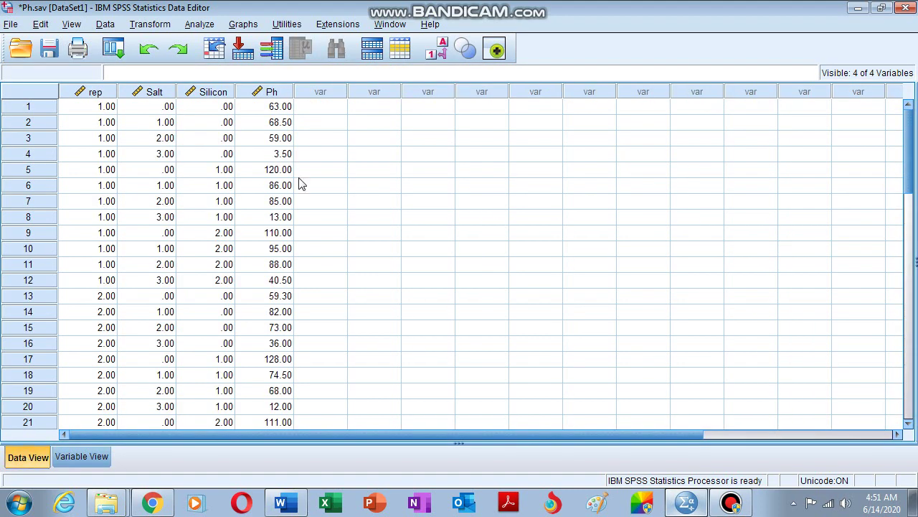
left_click(105, 107)
left_click(164, 111)
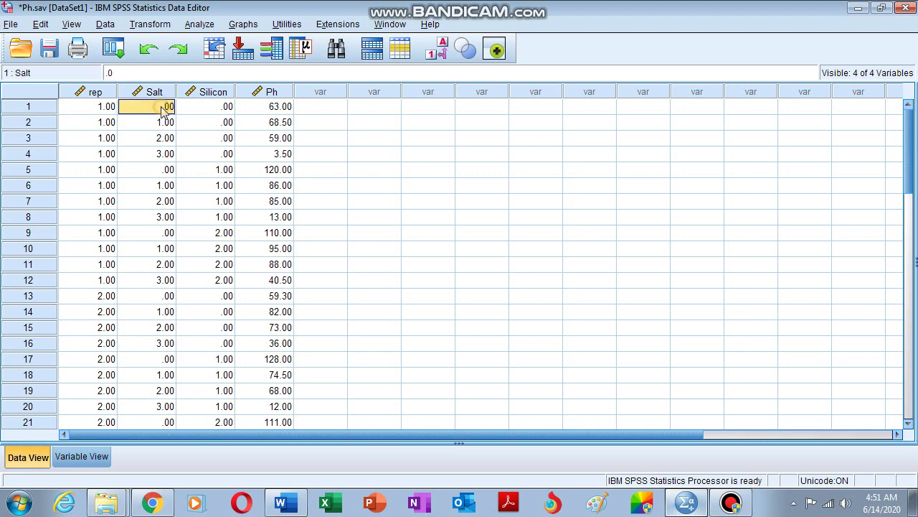
left_click_drag(164, 111, 165, 157)
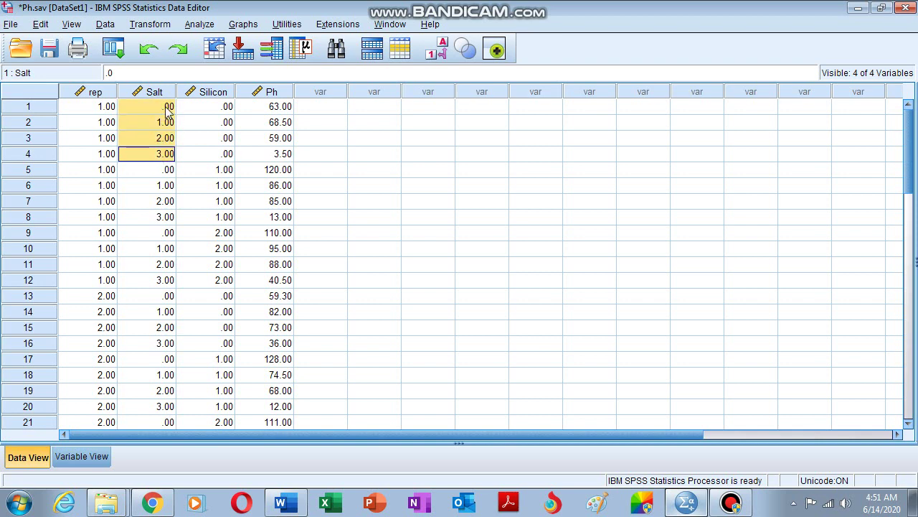
left_click(163, 122)
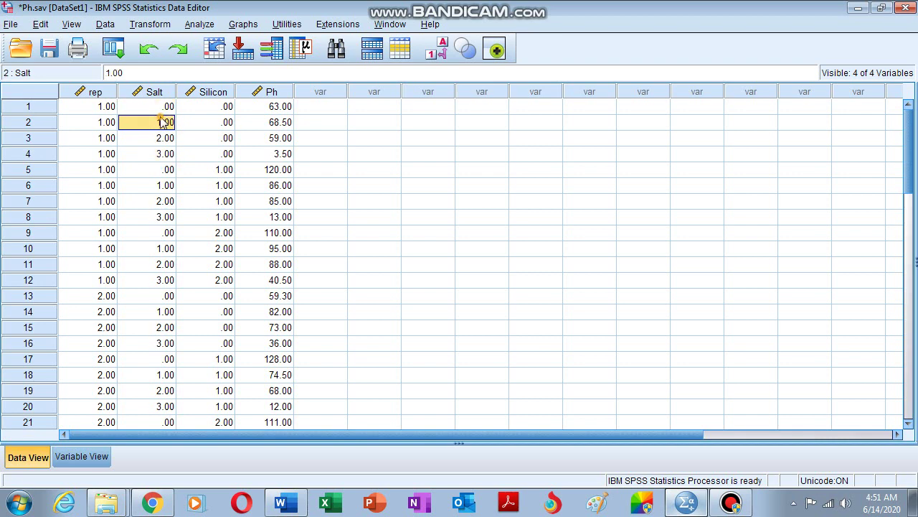
left_click(164, 140)
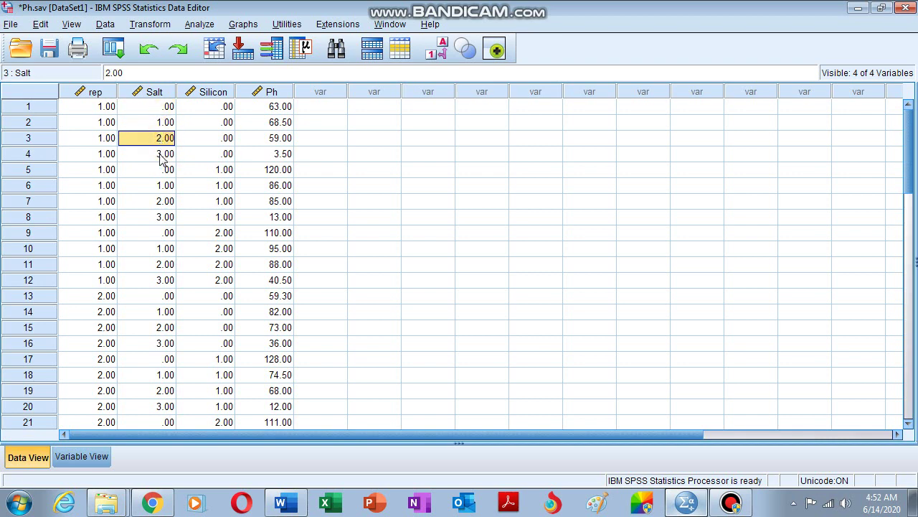
left_click(162, 158)
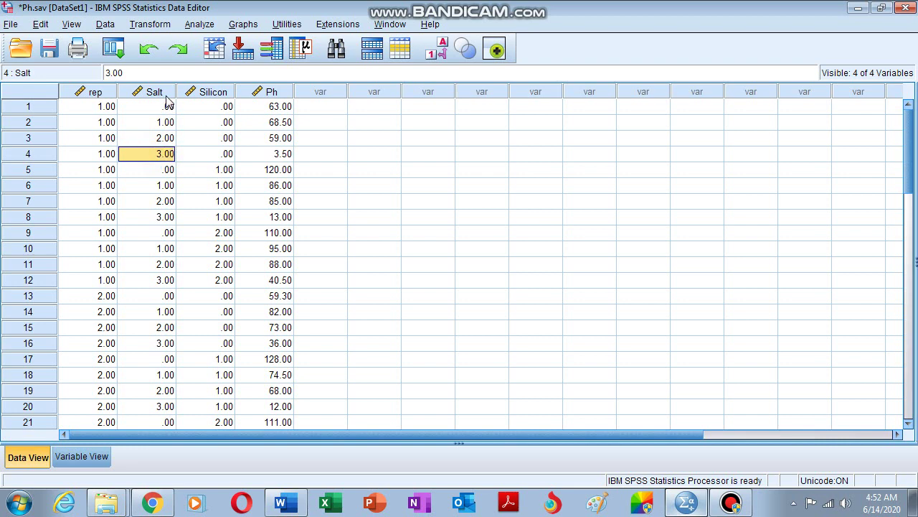
left_click(222, 92)
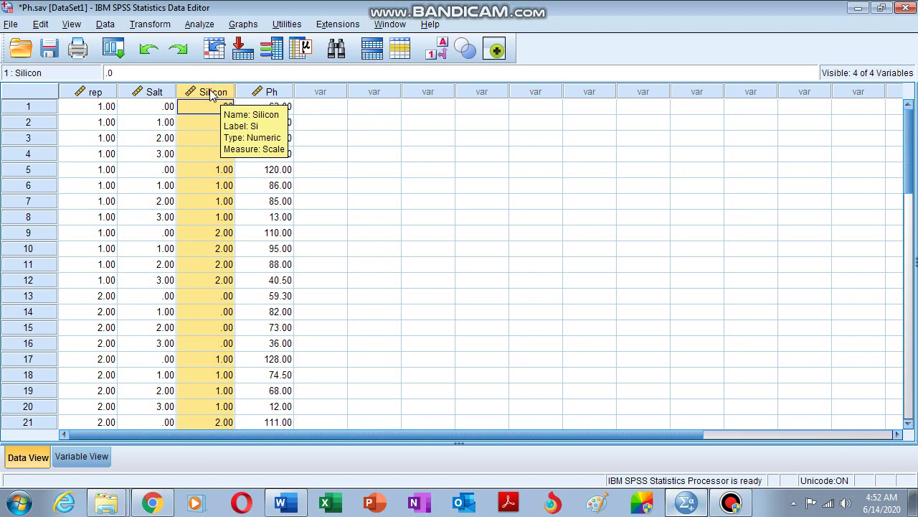
left_click(161, 96)
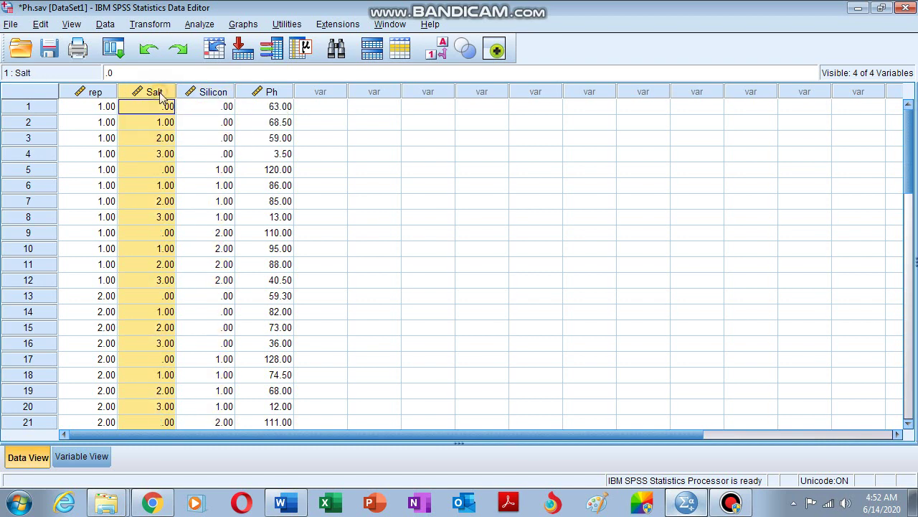
left_click(273, 96)
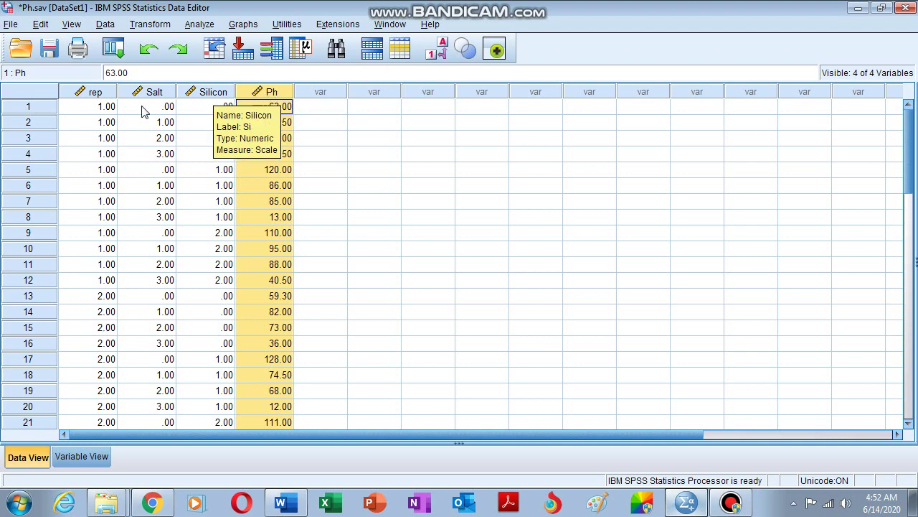
left_click(95, 97)
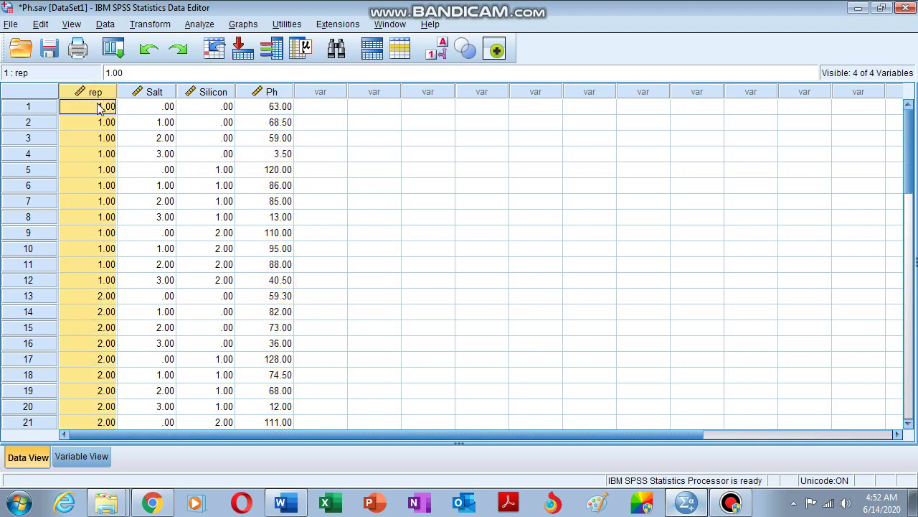
left_click_drag(97, 108, 94, 406)
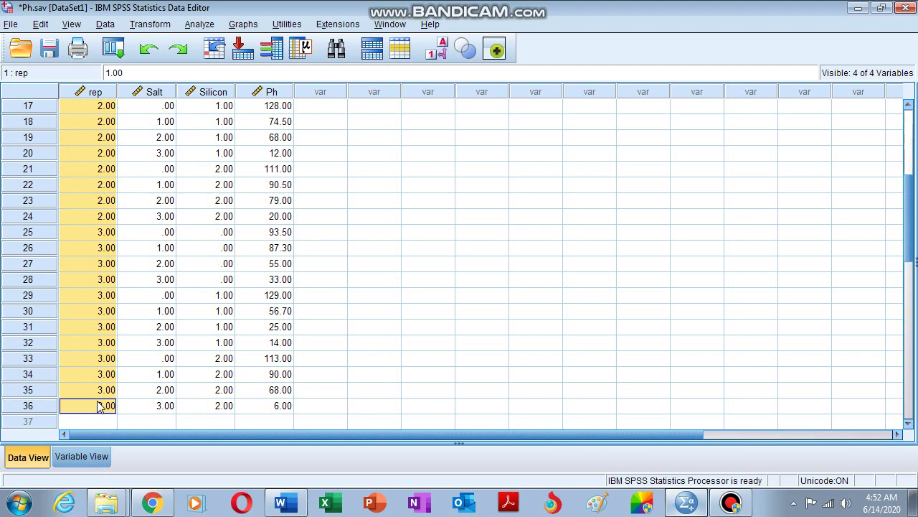
scroll(133, 232, "up", 2)
left_click(147, 106)
scroll(136, 107, "up", 3)
left_click(103, 109)
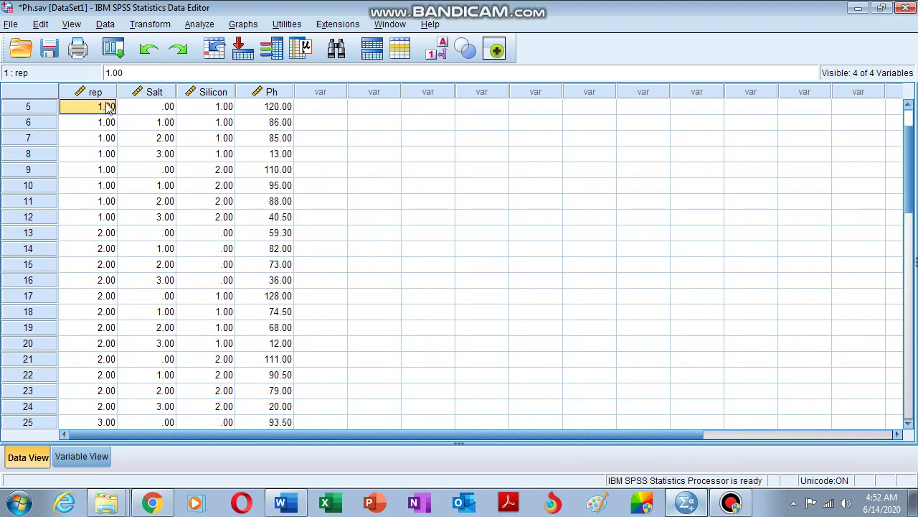
left_click(425, 231)
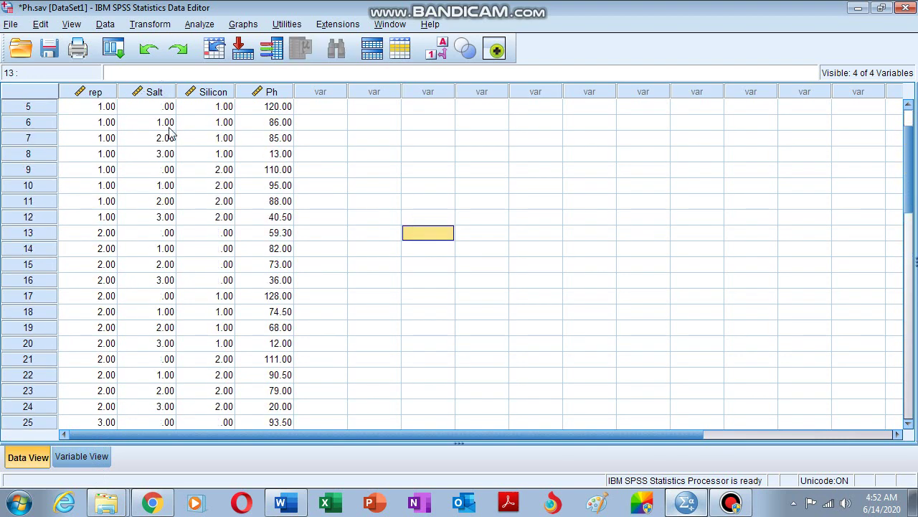
left_click(102, 94)
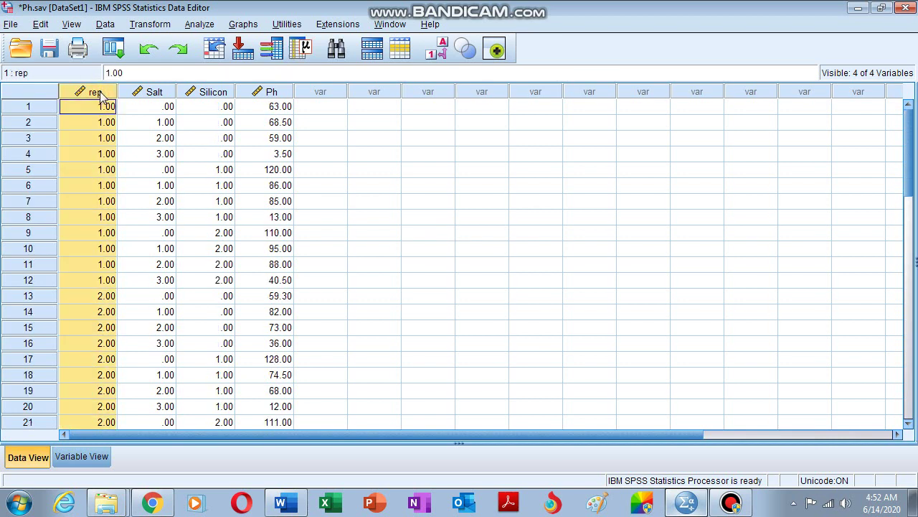
left_click(186, 111)
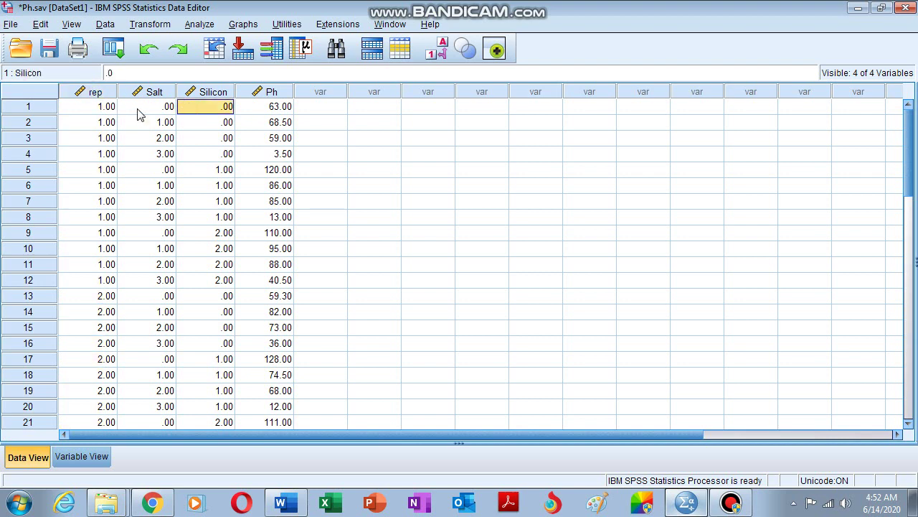
left_click(100, 95)
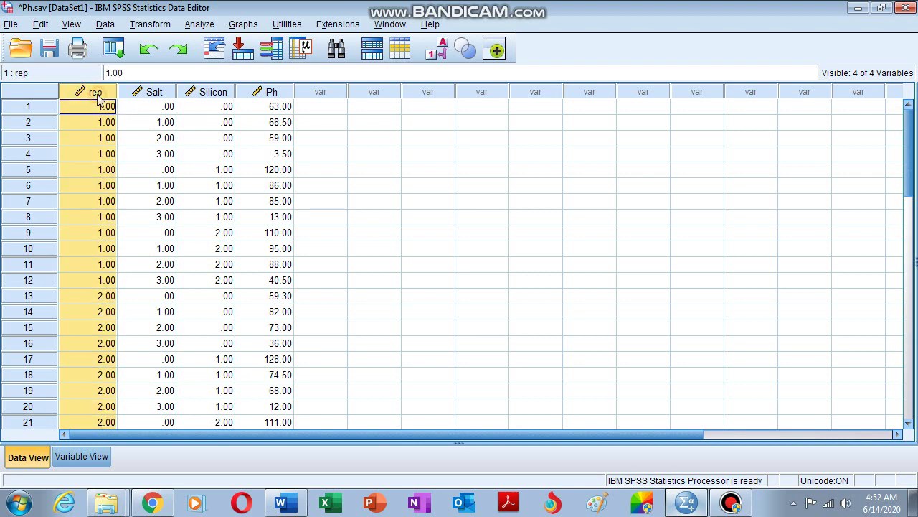
left_click(380, 142)
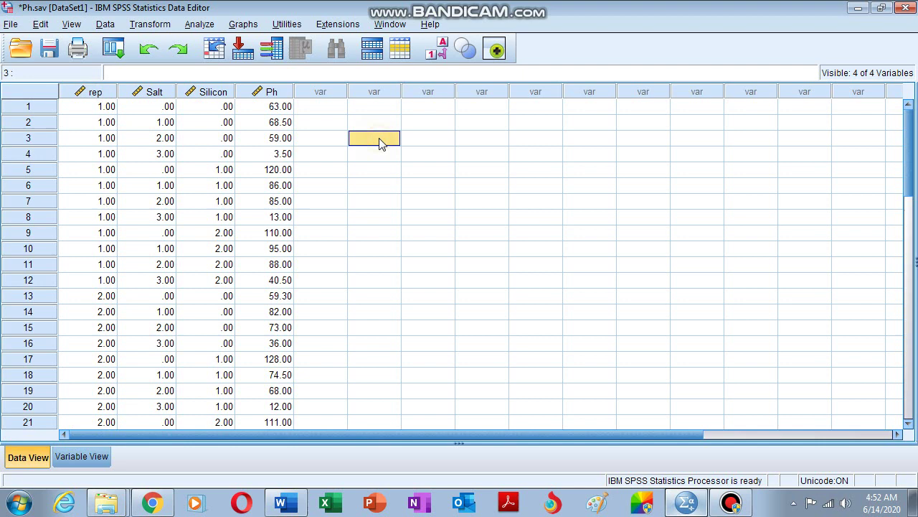
Step: Start a One-Way ANOVA from Compare Means and reset its previous settings
left_click(201, 27)
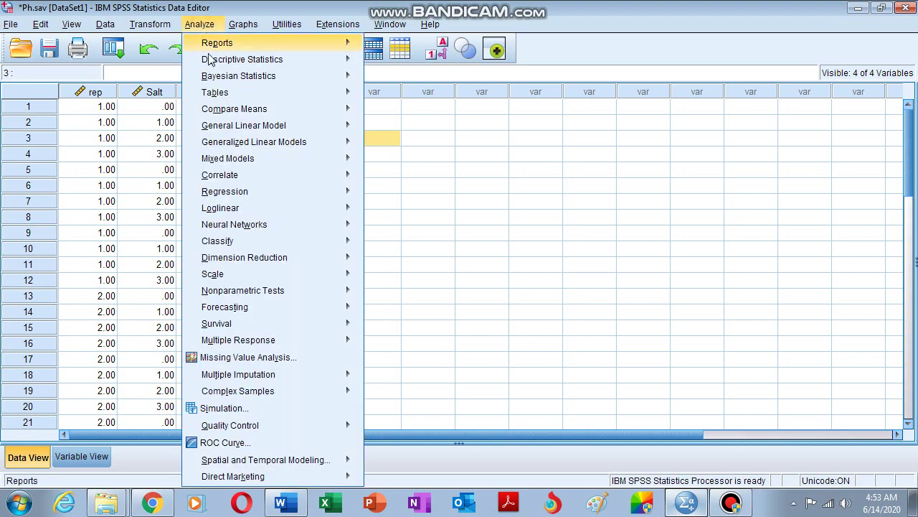
mouse_move(244, 113)
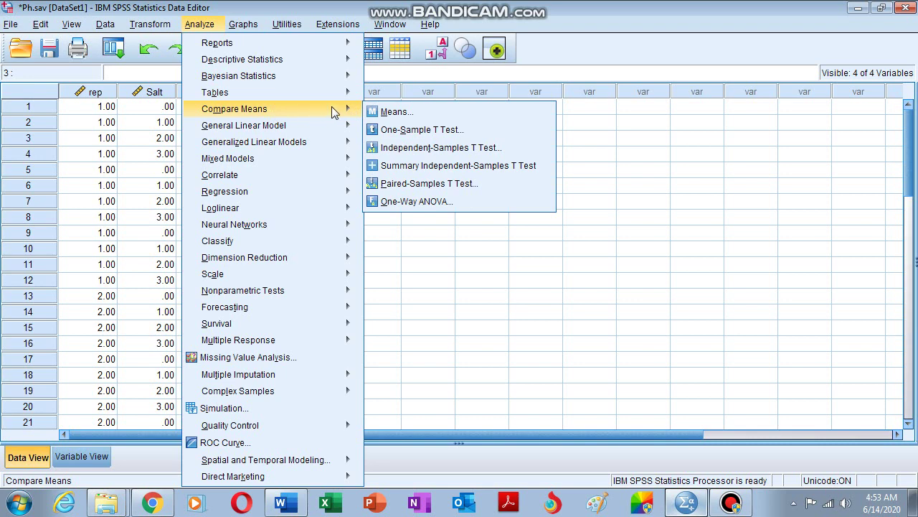
left_click(418, 205)
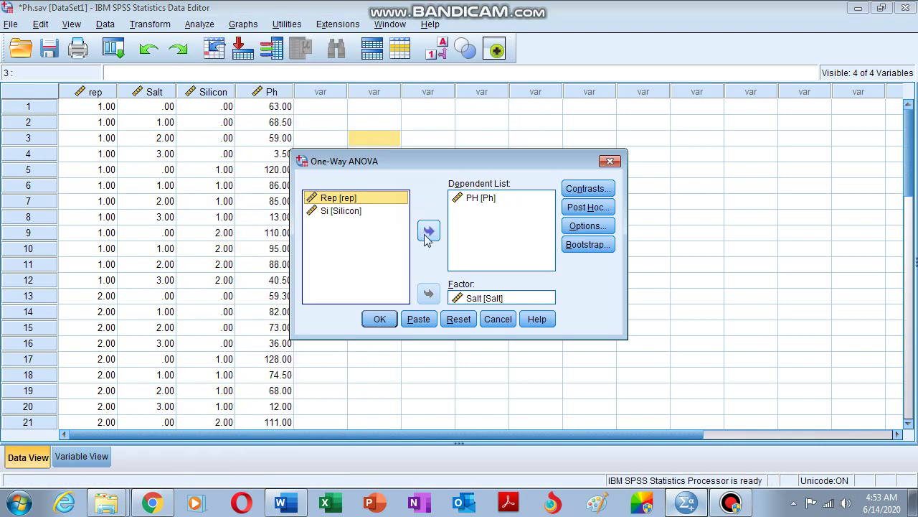
left_click(457, 323)
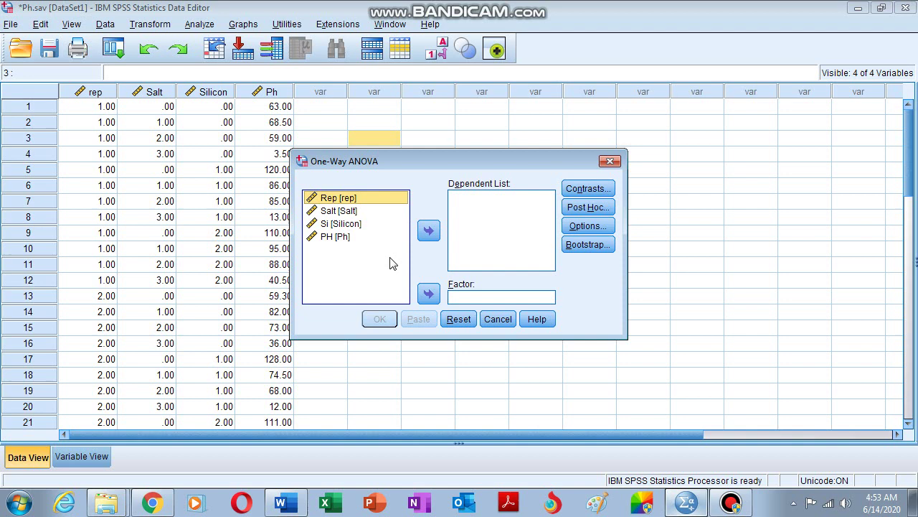
Step: Assign Ph as the dependent variable and Salt as the factor
left_click(329, 237)
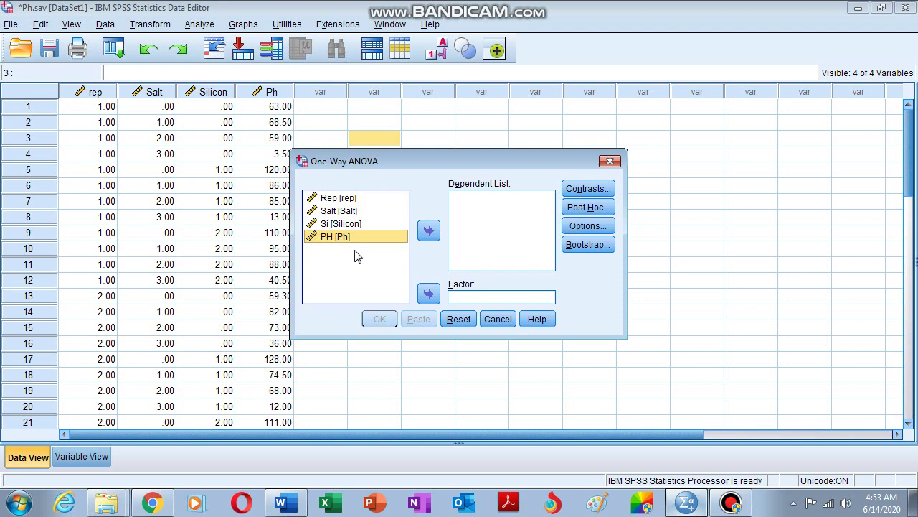
left_click(429, 231)
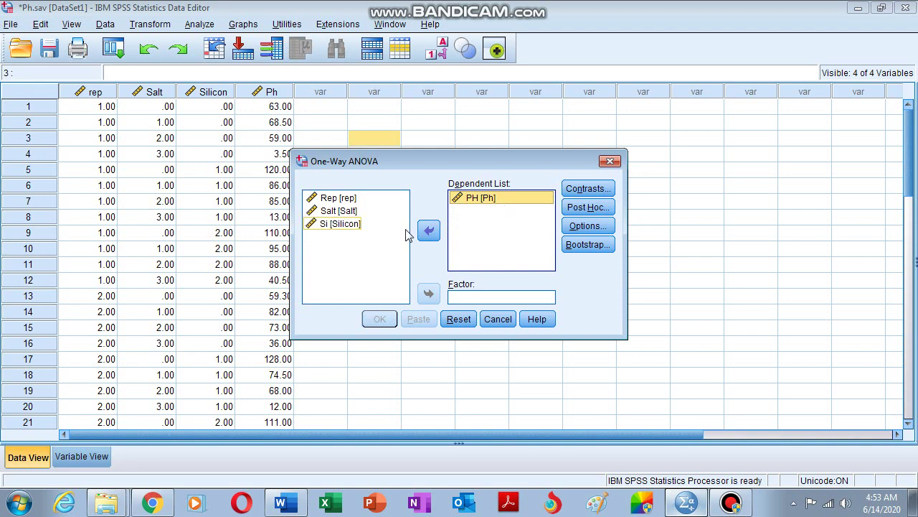
left_click(337, 213)
left_click(338, 213)
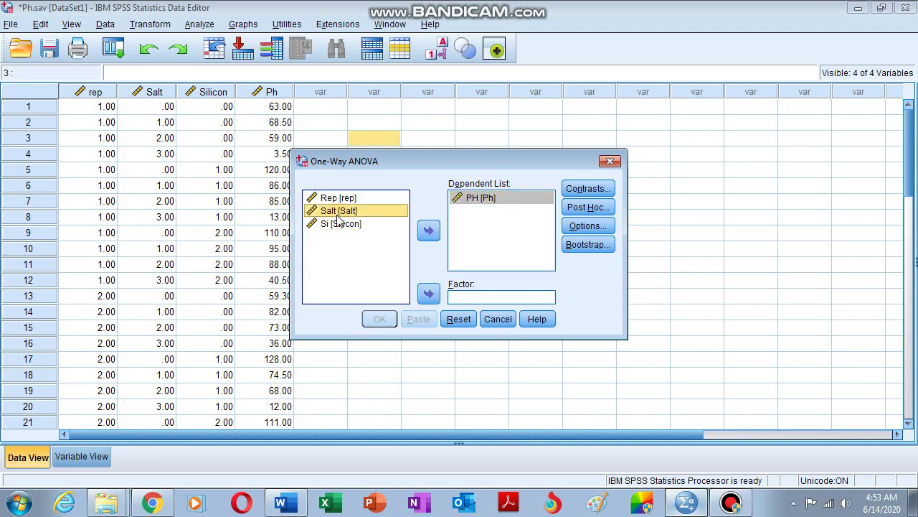
left_click(429, 294)
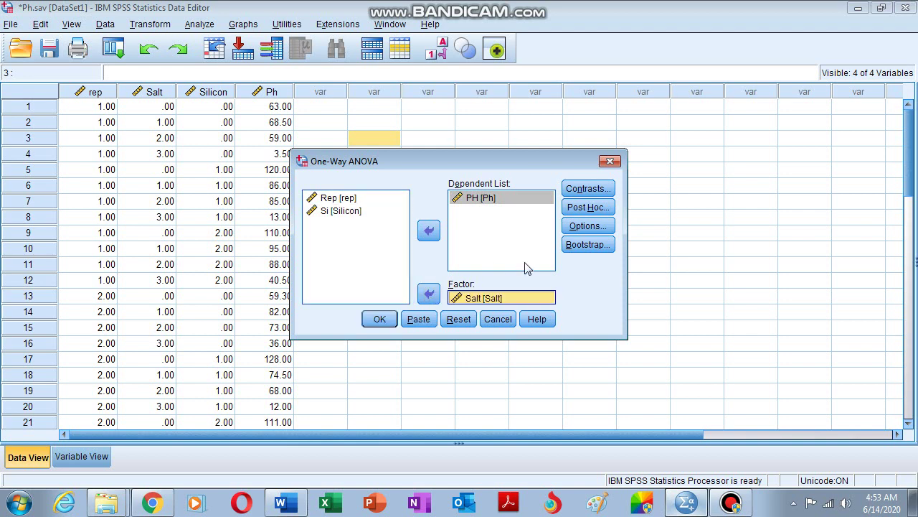
left_click(585, 227)
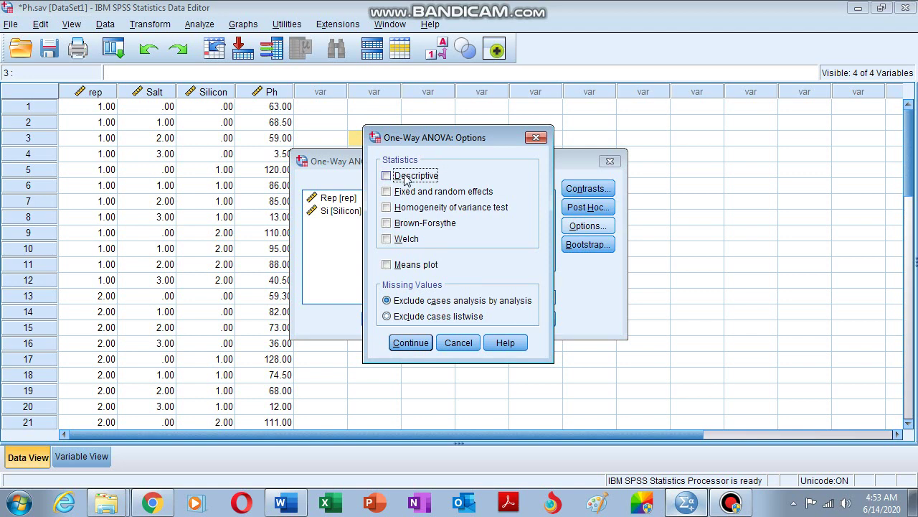
Step: Request Descriptive, Homogeneity of variance, Brown-Forsythe, Welch and Means plot in the ANOVA options
left_click(387, 177)
left_click(387, 208)
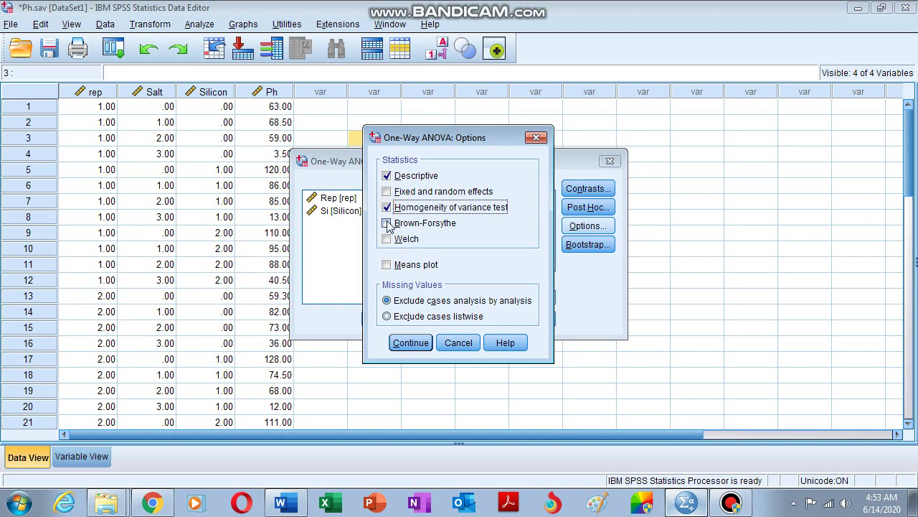
left_click(386, 223)
left_click(387, 239)
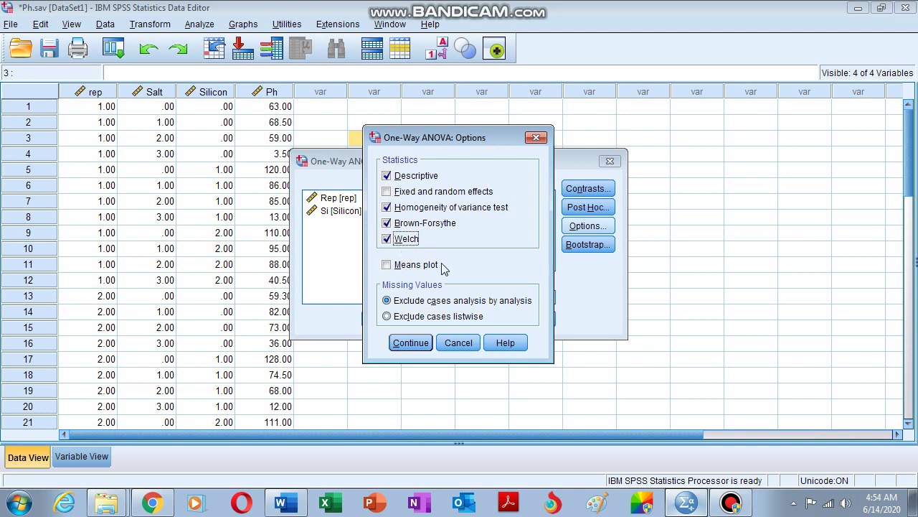
left_click(406, 269)
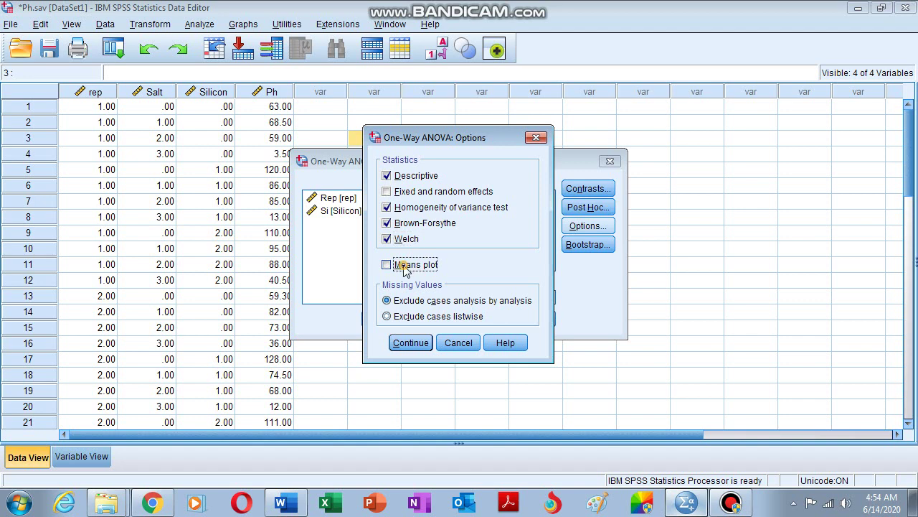
left_click(410, 343)
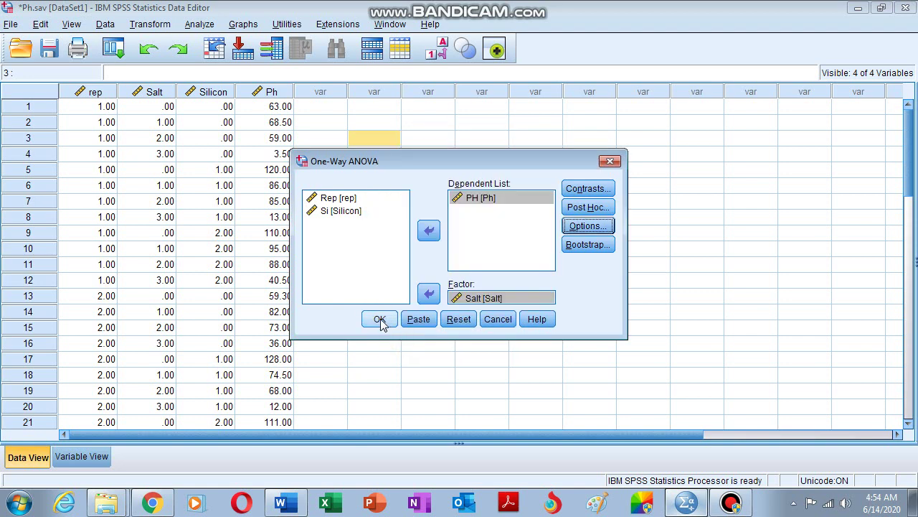
Step: Run the One-Way ANOVA and select the Descriptives table of Ph by salt level
left_click(380, 320)
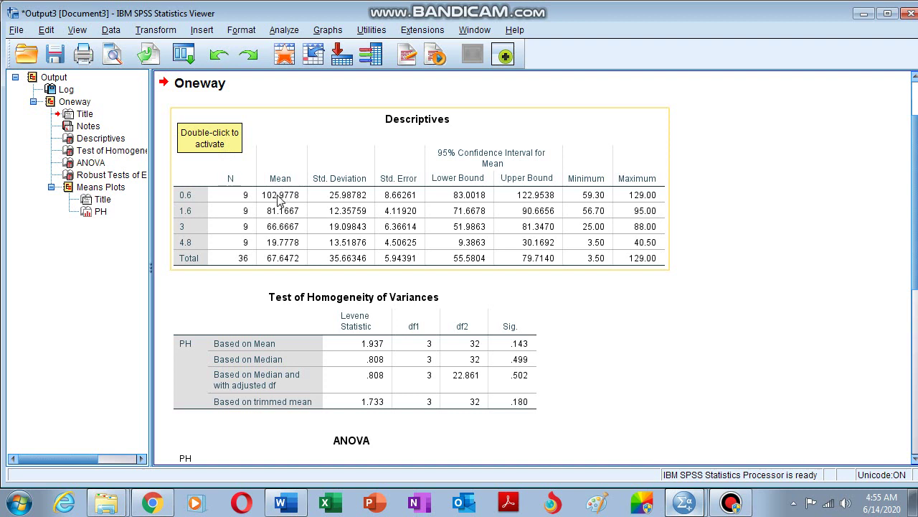
left_click(279, 227)
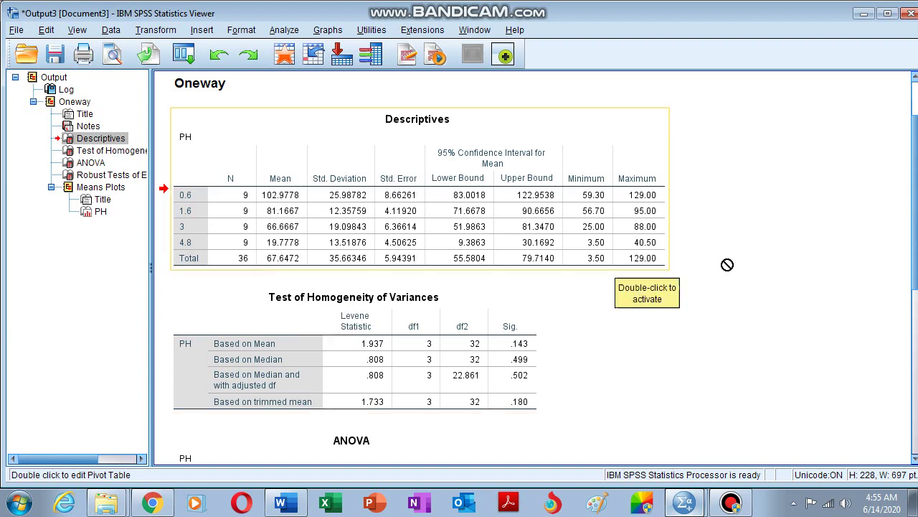
Step: Scroll to the ANOVA table (F 32.482, Sig. .000) and the Welch and Brown-Forsythe robust tests
left_click_drag(915, 194, 861, 245)
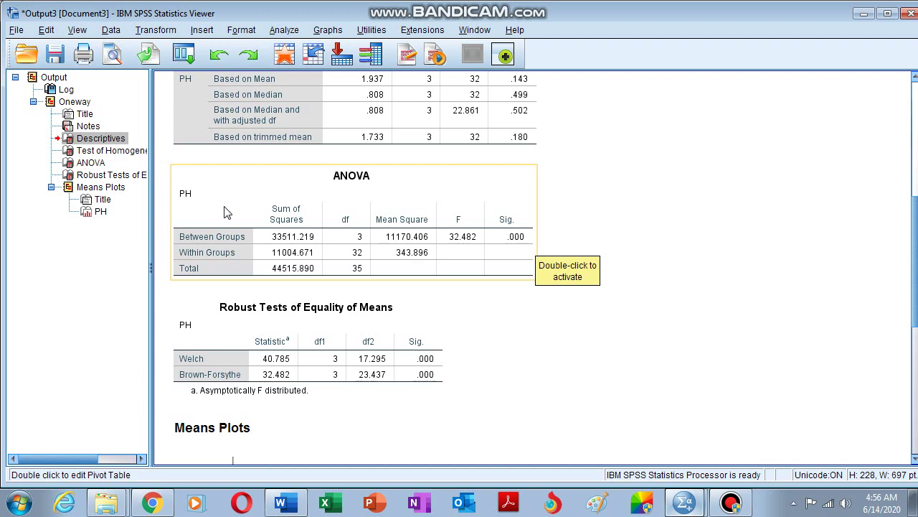
left_click_drag(225, 207, 313, 292)
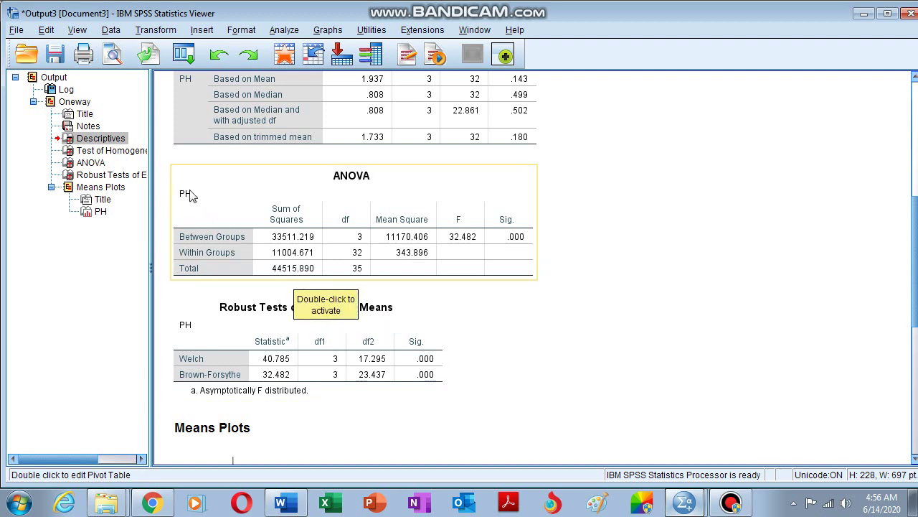
left_click_drag(193, 195, 158, 276)
left_click_drag(301, 388, 365, 350)
left_click_drag(293, 330, 598, 293)
Step: Scroll down to the Means Plot, where mean Ph falls from about 103 to about 20
scroll(812, 323, "down", 1)
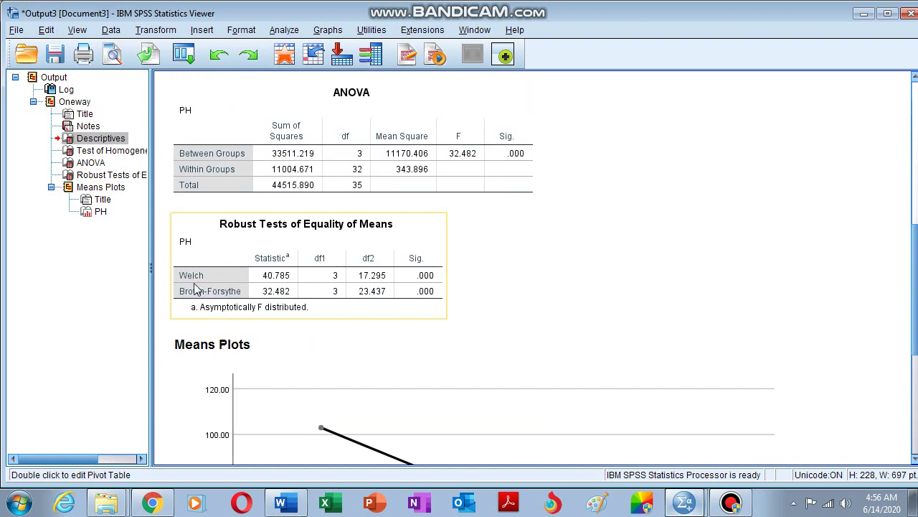
left_click_drag(406, 296, 434, 278)
left_click_drag(363, 280, 916, 351)
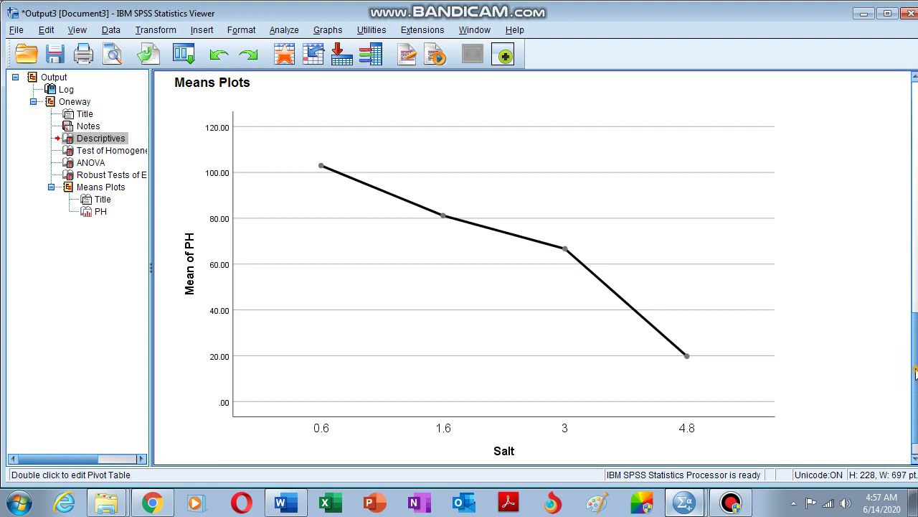
Step: Scroll back to the top of the output, showing ONEWAY Ph BY Salt above the Descriptives table
scroll(916, 365, "up", 1)
left_click_drag(916, 365, 916, 324)
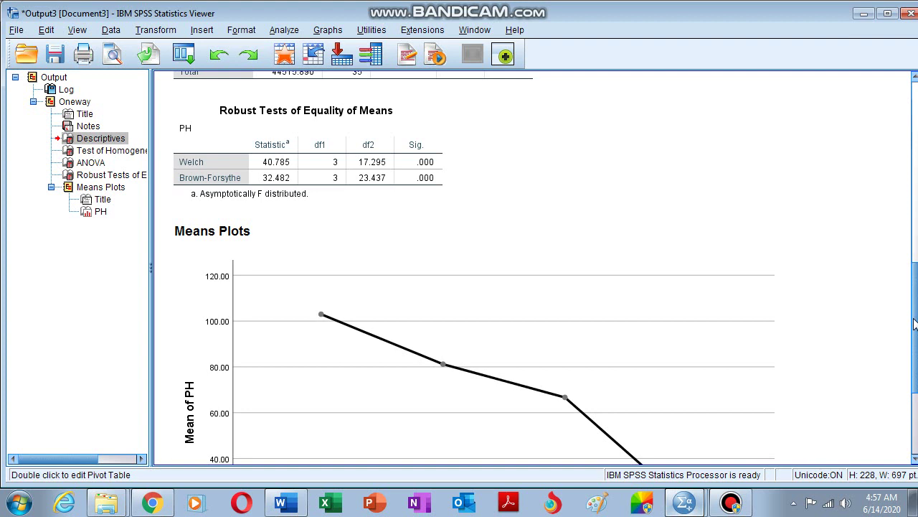
left_click_drag(915, 324, 917, 144)
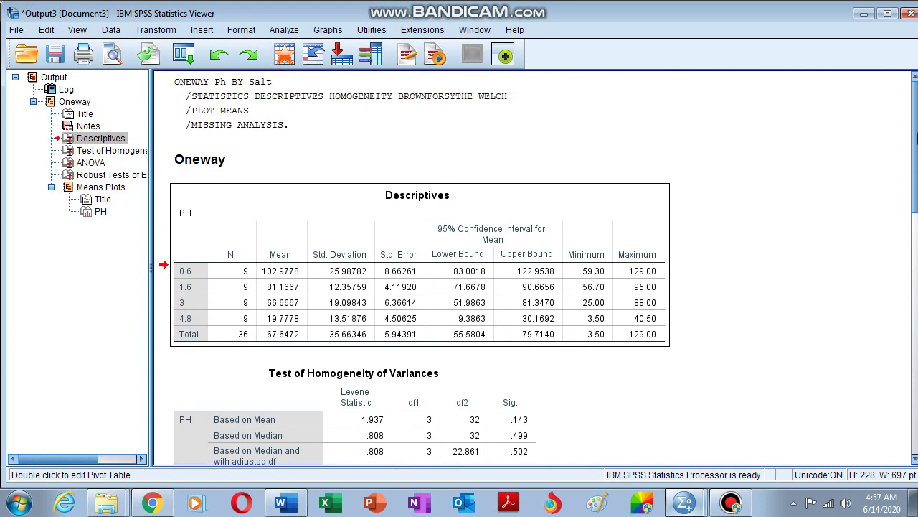